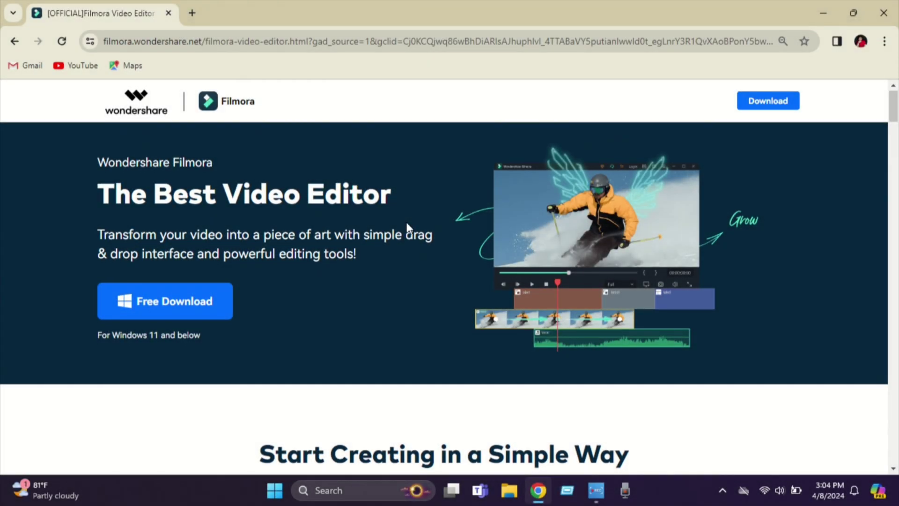
Scroll down the Filmora product page and back up to 'Advance Your Editing in an Efficient Way'.
scroll(410, 229, "down", 3)
scroll(410, 229, "down", 1)
scroll(409, 230, "down", 4)
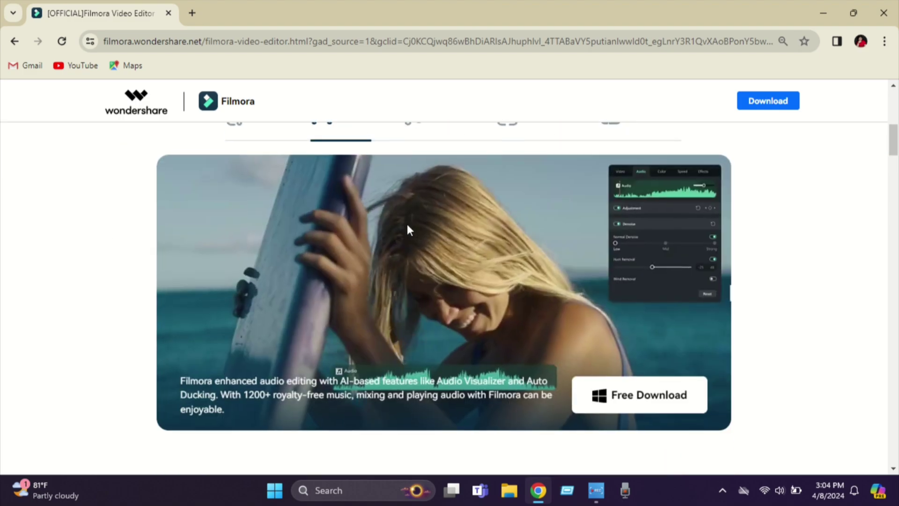
scroll(407, 228, "down", 7)
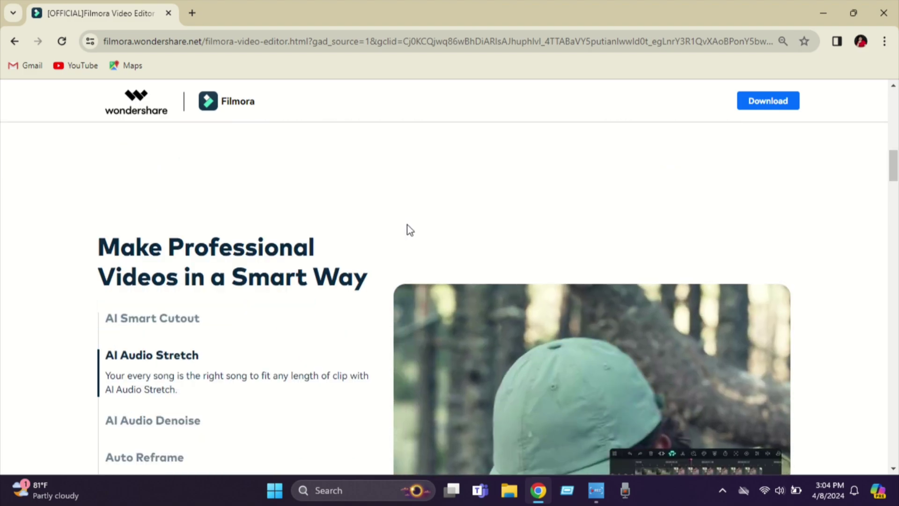
scroll(408, 229, "down", 2)
scroll(407, 227, "down", 5)
scroll(408, 227, "down", 6)
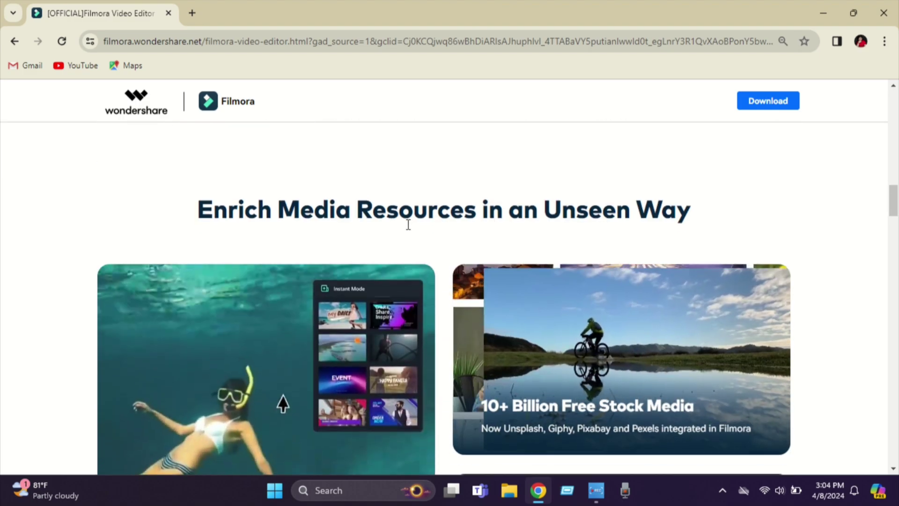
scroll(407, 229, "down", 8)
scroll(408, 225, "down", 7)
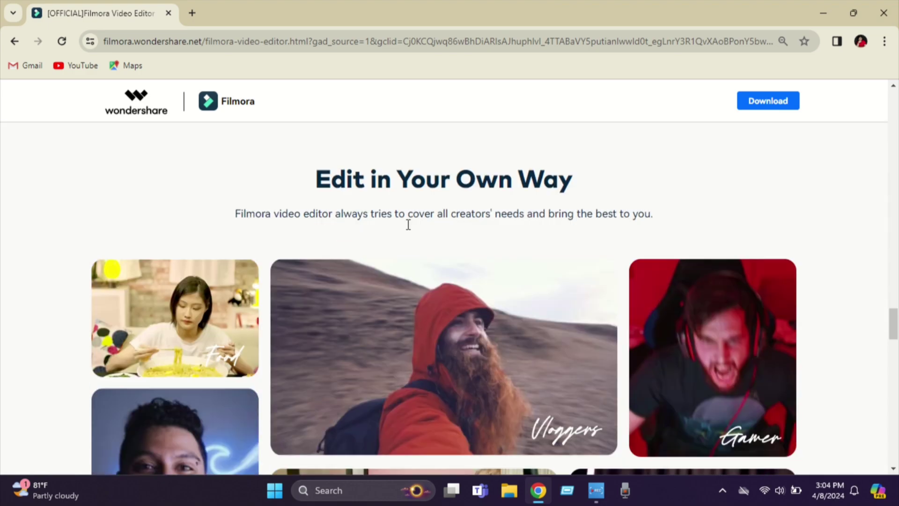
scroll(408, 225, "down", 5)
scroll(409, 222, "up", 12)
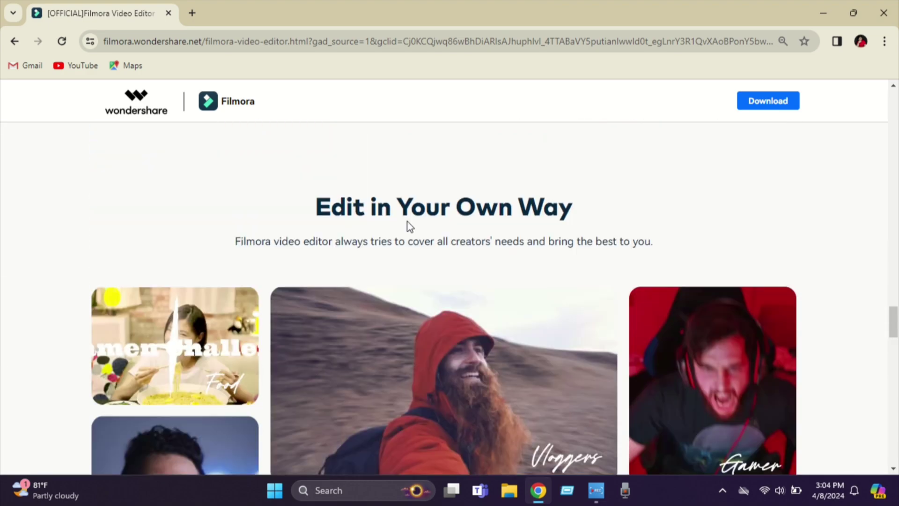
scroll(408, 221, "up", 5)
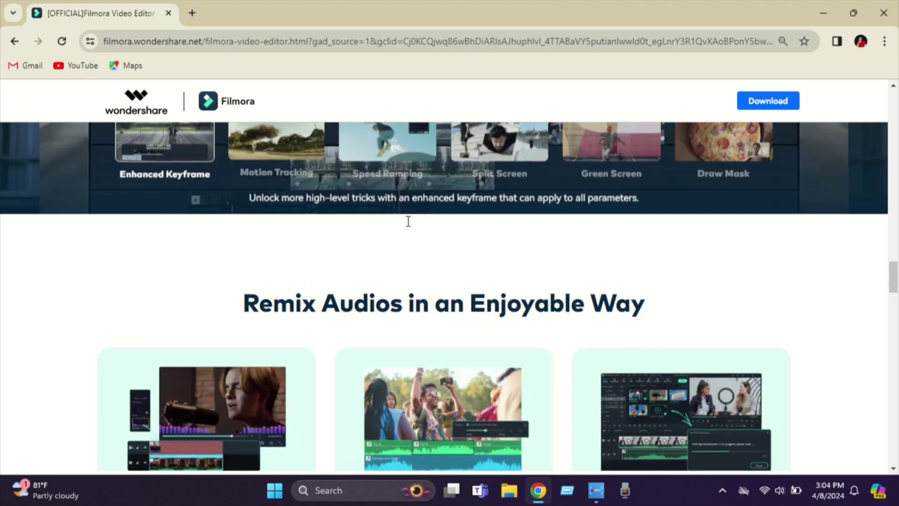
scroll(408, 225, "up", 4)
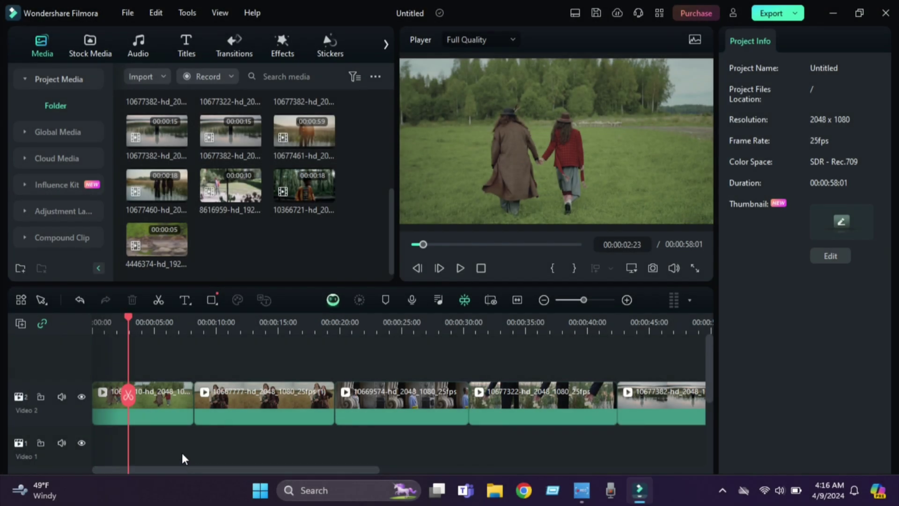
Select the first timeline clip and show its Color presets such as Black&White and Blockbuster.
left_click(160, 395)
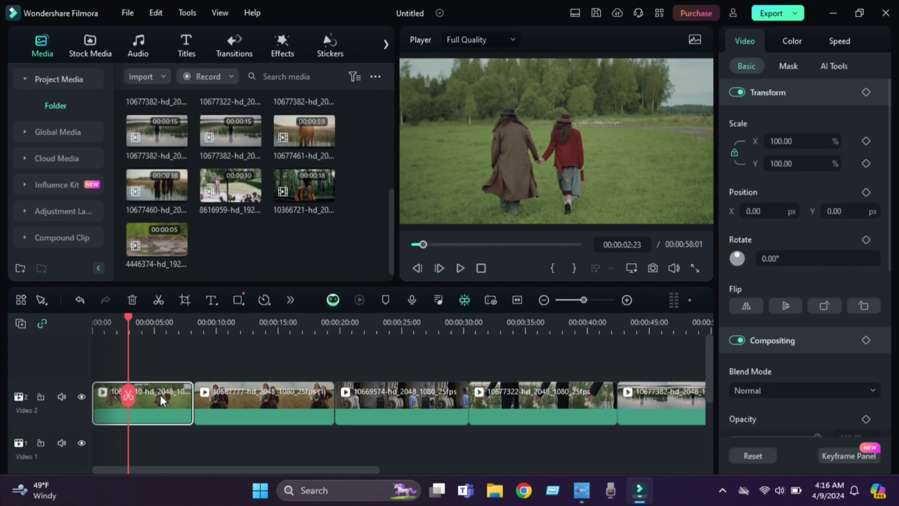
left_click(792, 41)
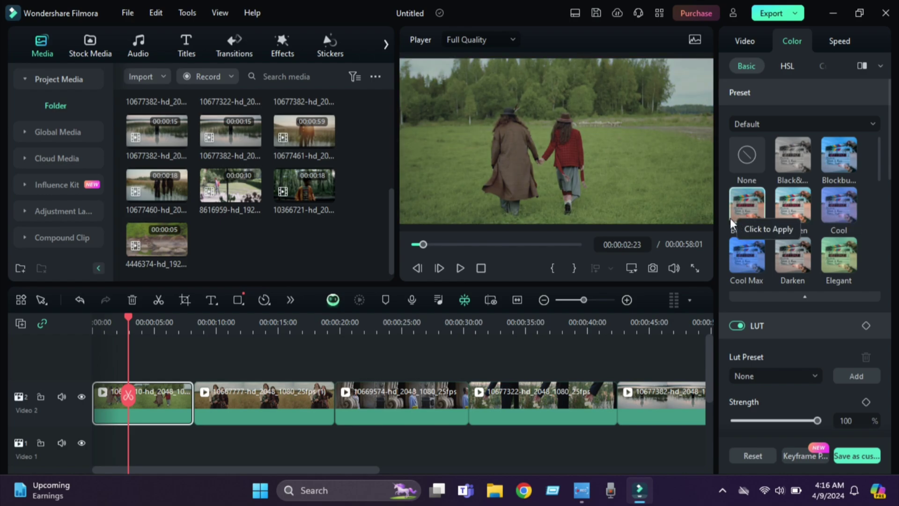
Preview built-in colour presets on the first and second clips, with the playhead at 00:00:22:20.
scroll(749, 202, "down", 2)
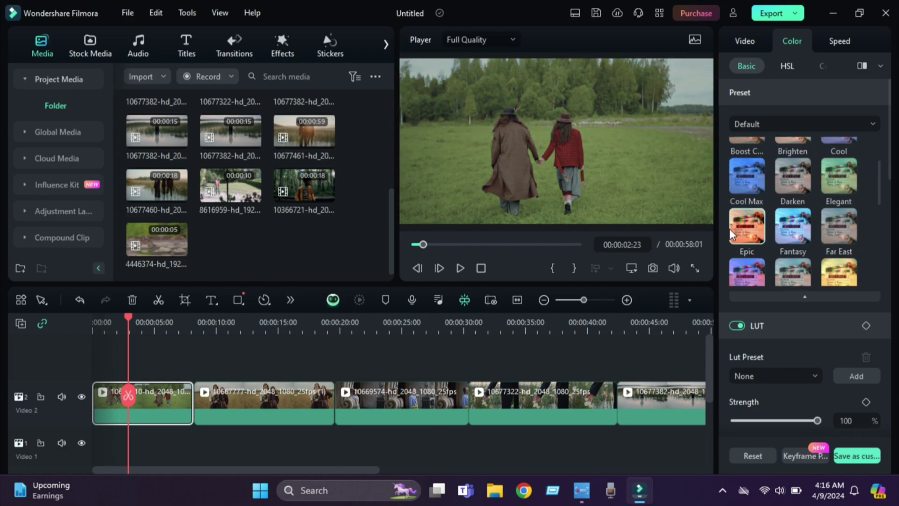
scroll(796, 225, "down", 2)
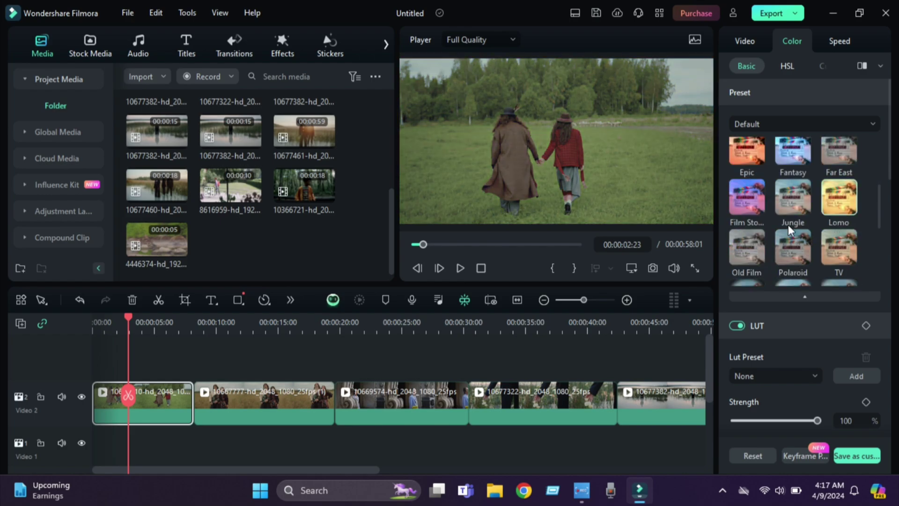
left_click(233, 403)
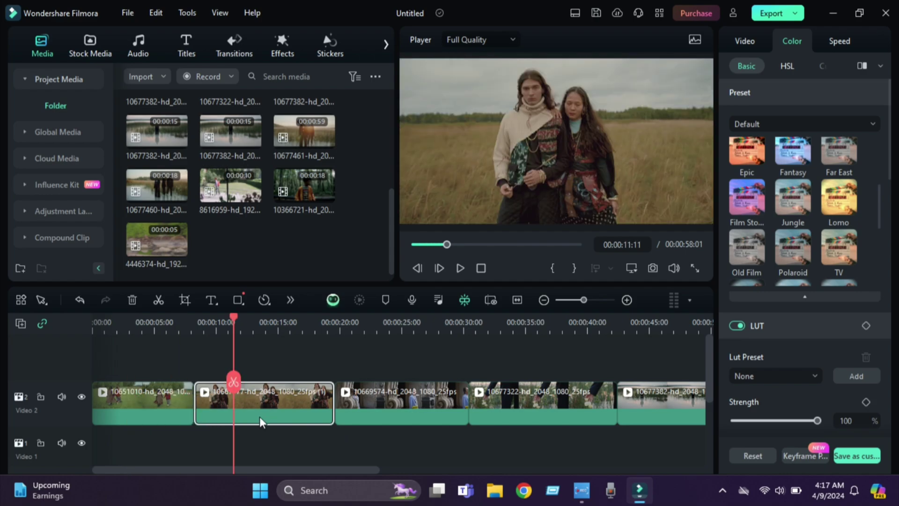
scroll(742, 206, "up", 4)
scroll(800, 274, "down", 10)
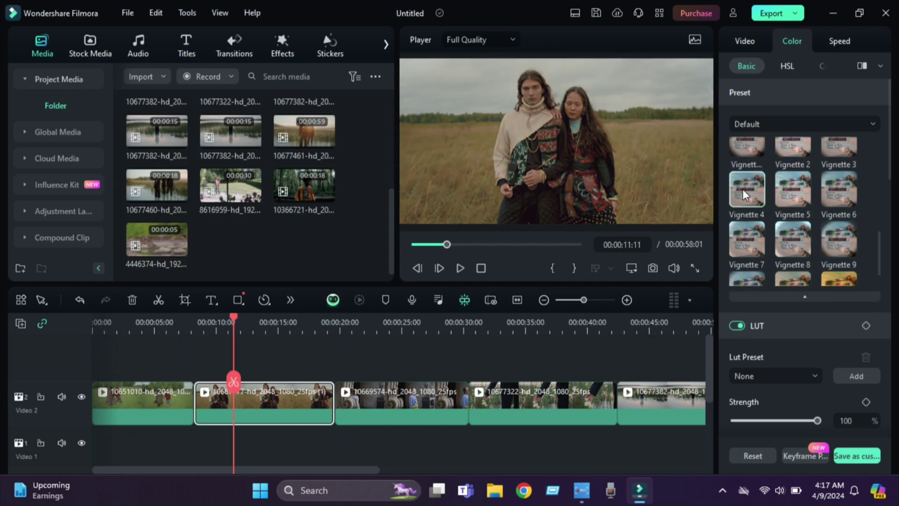
scroll(744, 195, "up", 4)
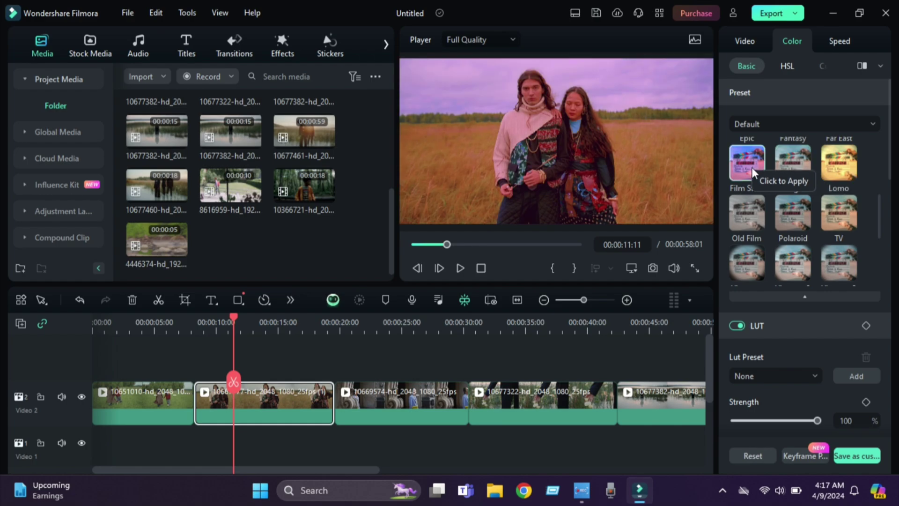
scroll(803, 223, "up", 3)
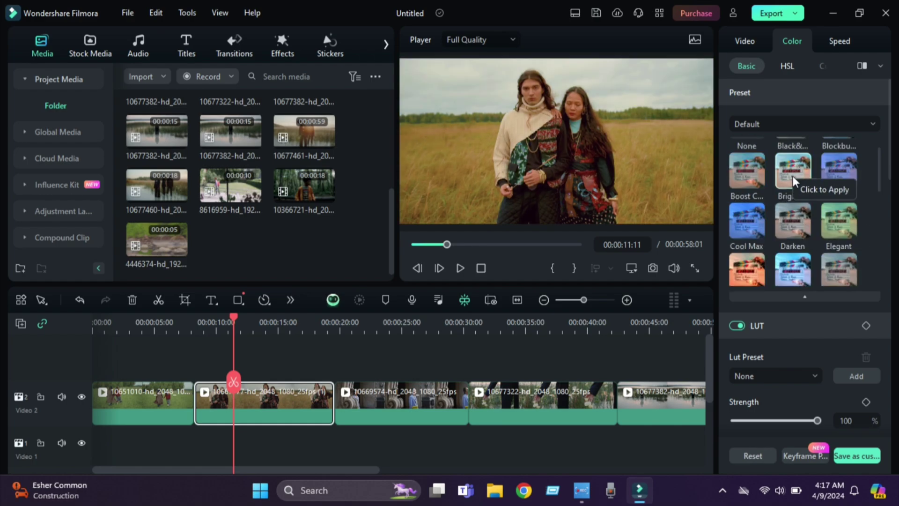
left_click_drag(356, 322, 374, 323)
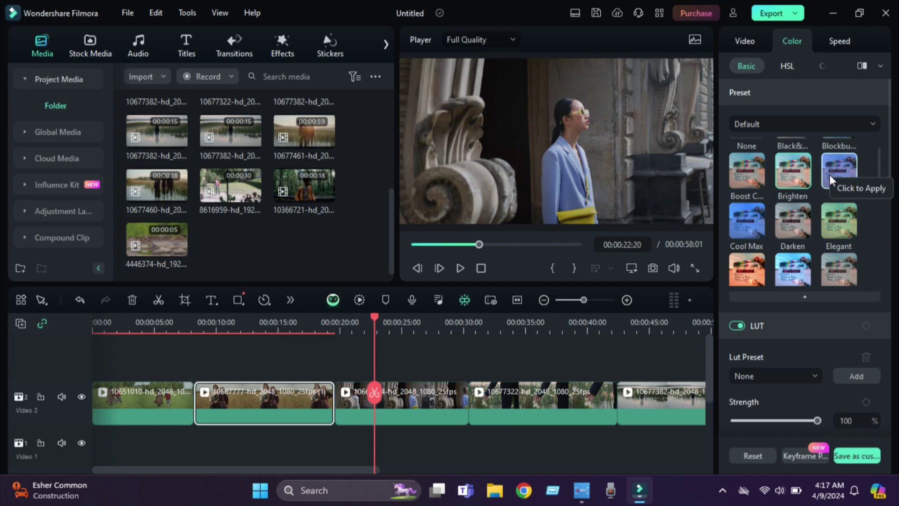
Select the third clip, browse more presets, and open the Default/Custom preset group list.
scroll(741, 220, "up", 1)
left_click(323, 451)
left_click(394, 410)
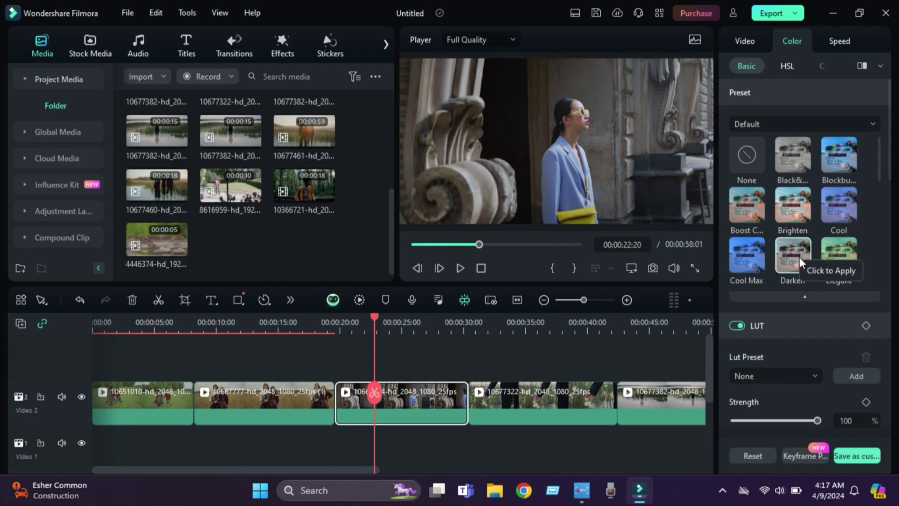
scroll(831, 257, "down", 2)
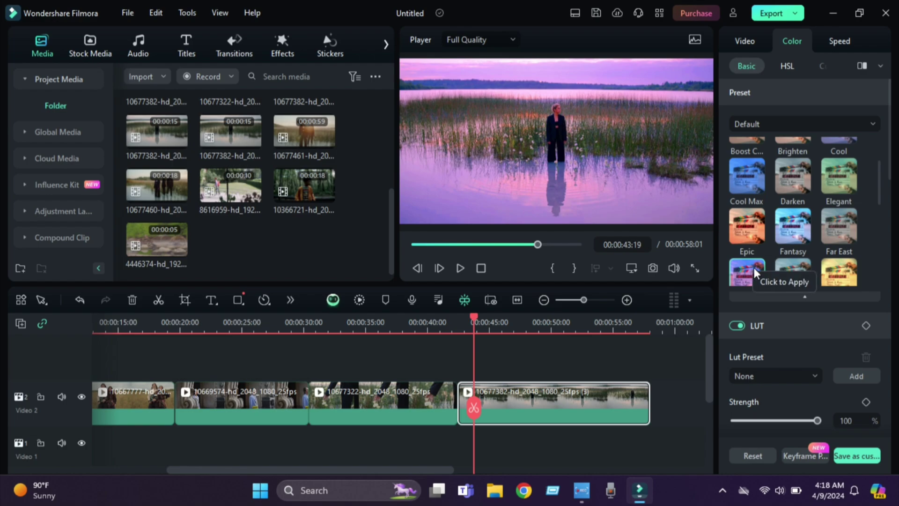
left_click(763, 125)
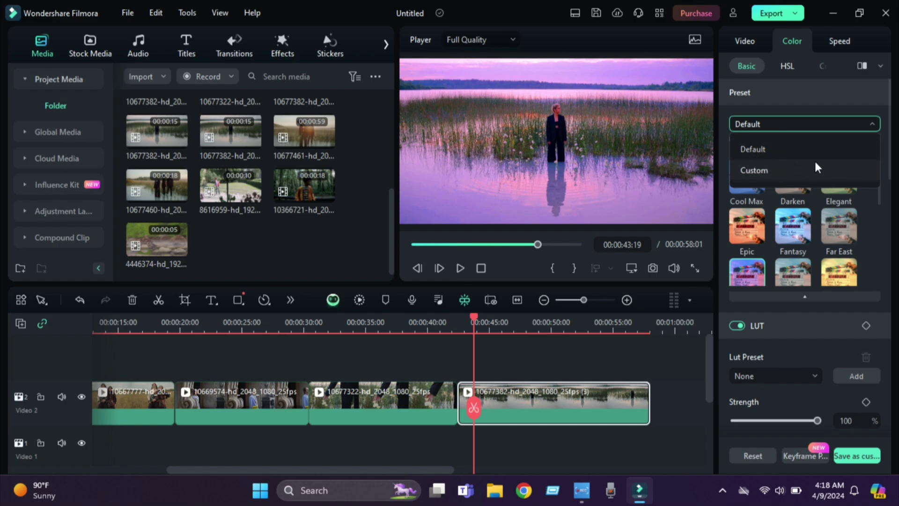
Keep Default presets, collapse the grid, and set Temperature 3, Tint 25, Vibrance 90, Saturation 65.
left_click(866, 122)
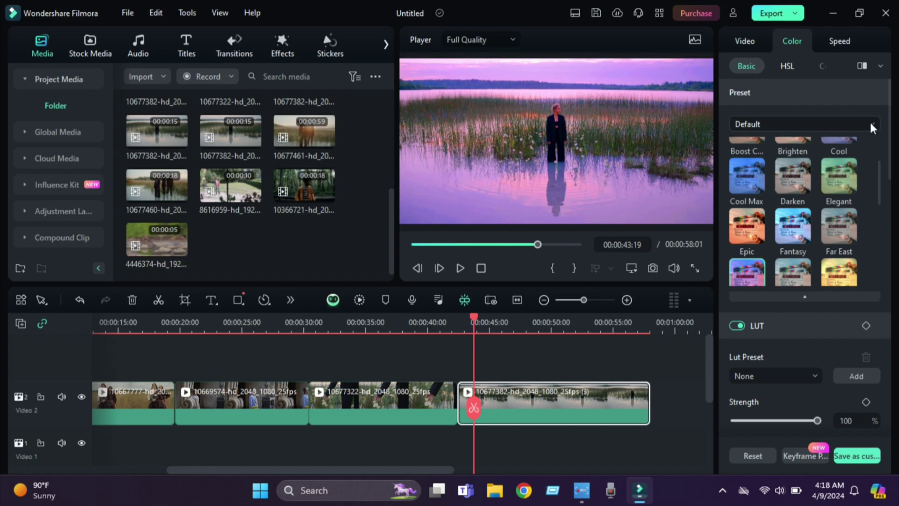
left_click(804, 295)
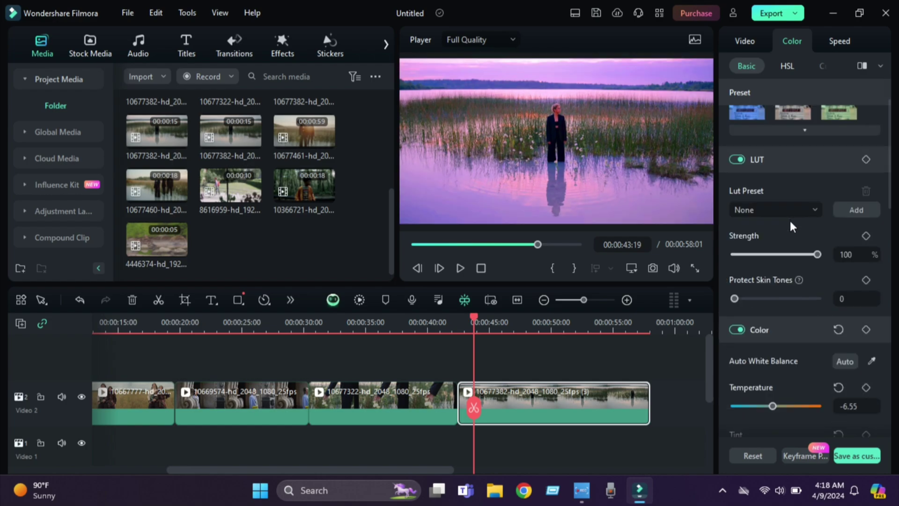
scroll(791, 226, "down", 3)
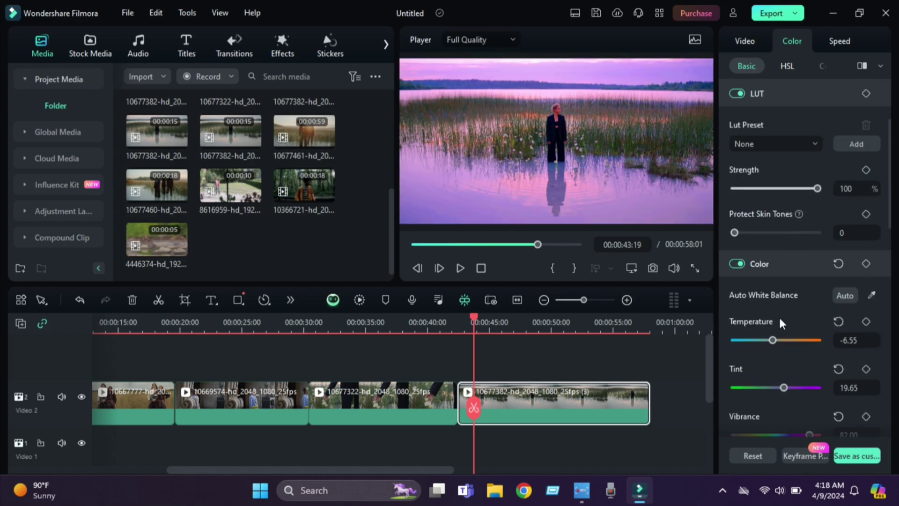
scroll(771, 262, "down", 2)
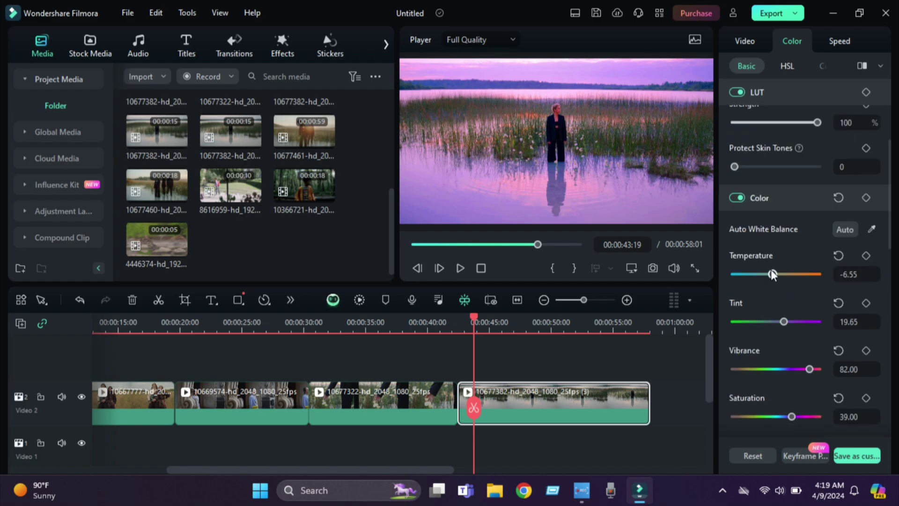
left_click_drag(771, 275, 777, 275)
left_click_drag(812, 370, 814, 370)
scroll(793, 368, "down", 1)
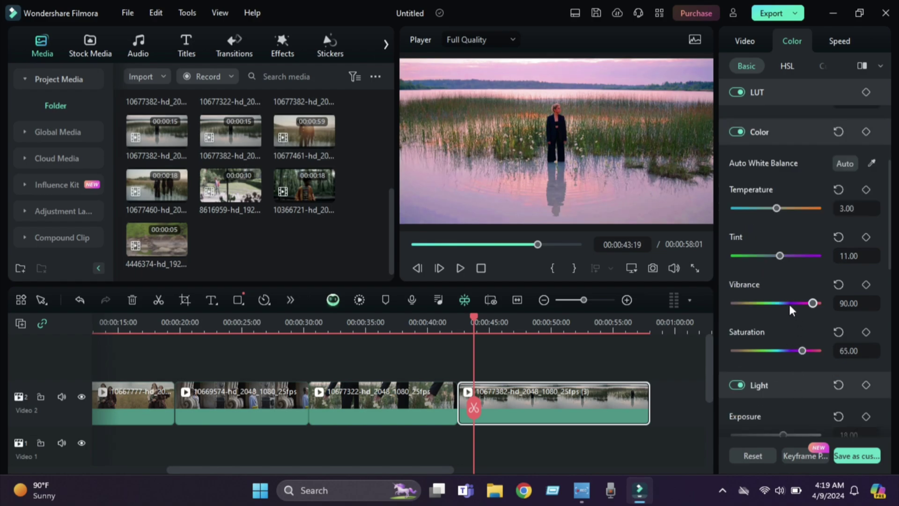
left_click_drag(779, 258, 787, 256)
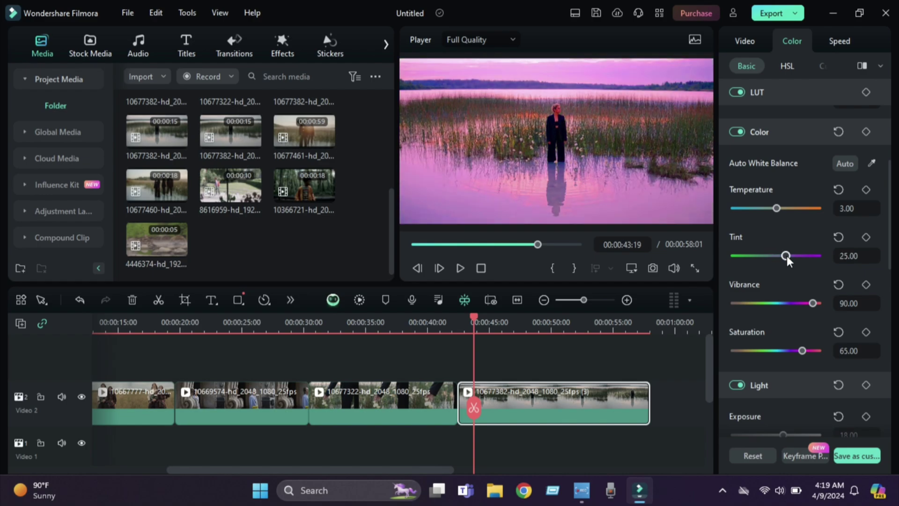
left_click(790, 63)
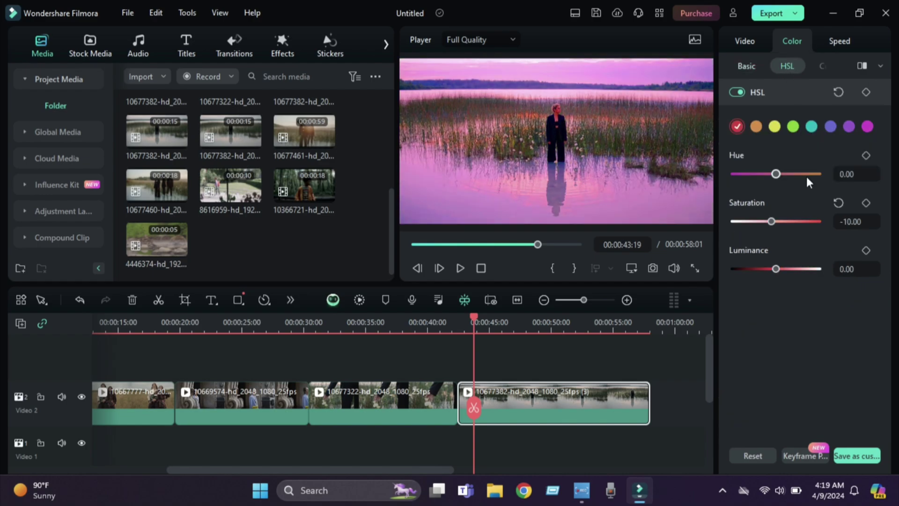
Pick the magenta HSL range and set Saturation 94, Luminance -19 and Hue 11.
left_click(866, 127)
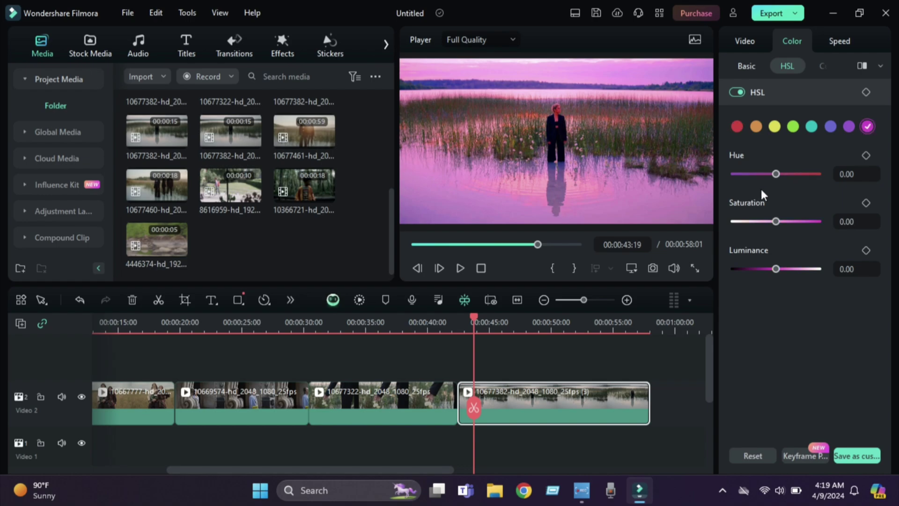
left_click_drag(778, 220, 816, 221)
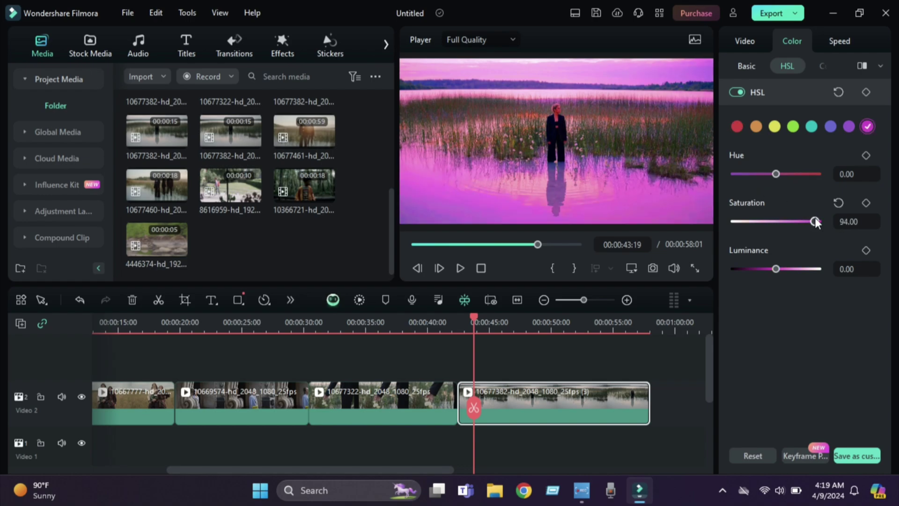
left_click_drag(776, 268, 769, 269)
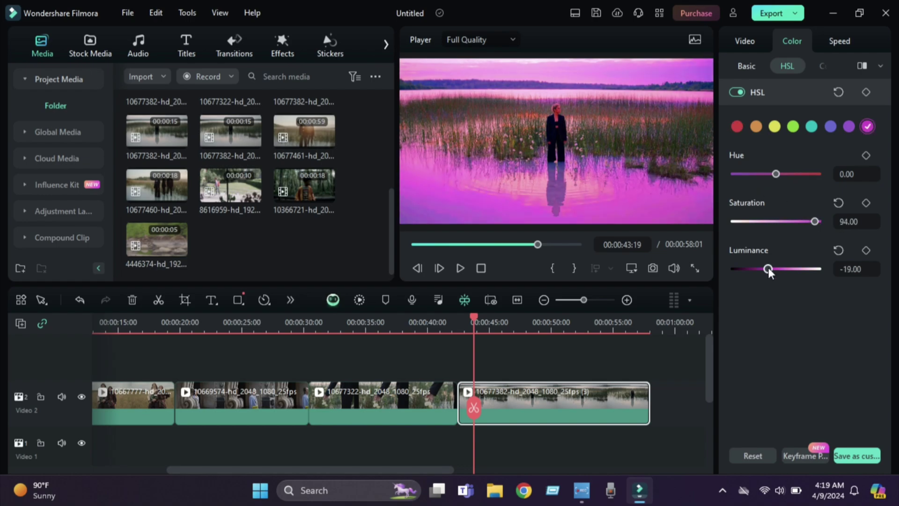
left_click_drag(775, 172, 780, 173)
Back in Basic, set the Light values to Exposure -3, Brightness 10 and White 11.
left_click(743, 66)
scroll(806, 271, "down", 5)
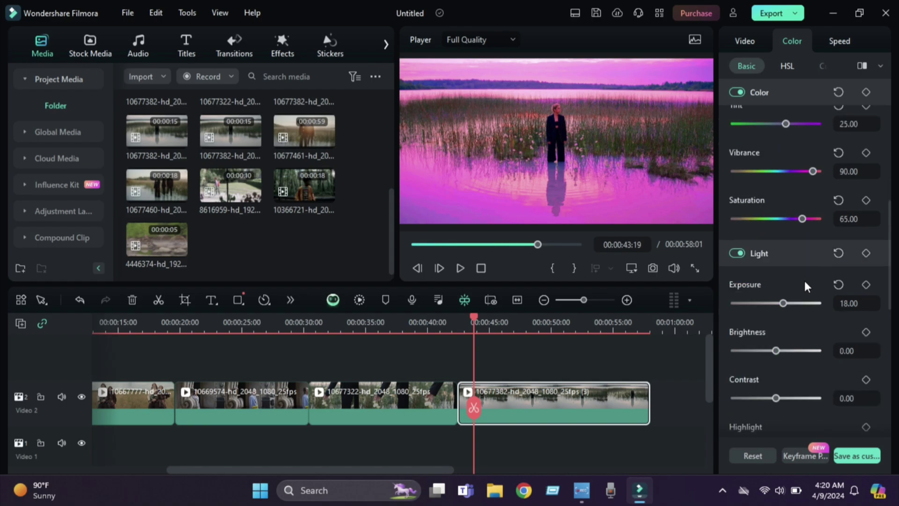
left_click_drag(782, 302, 774, 302)
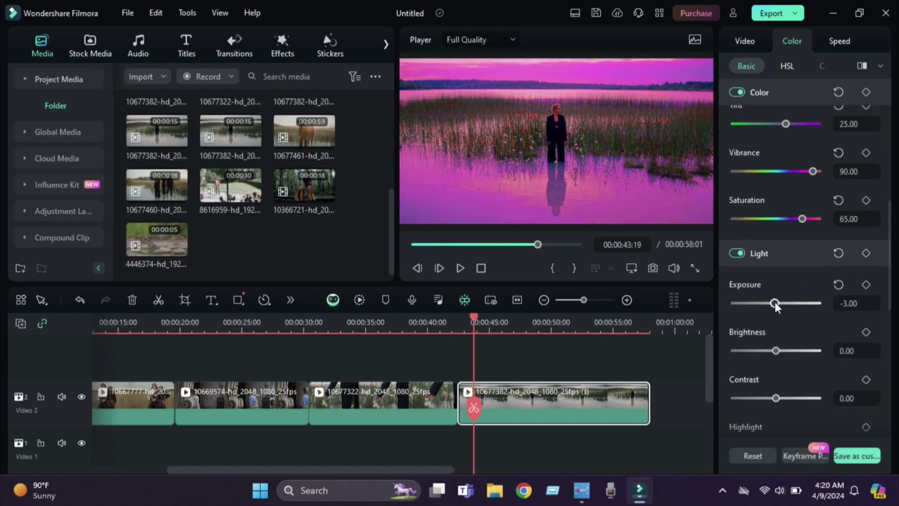
left_click_drag(774, 352, 780, 352)
scroll(780, 360, "down", 1)
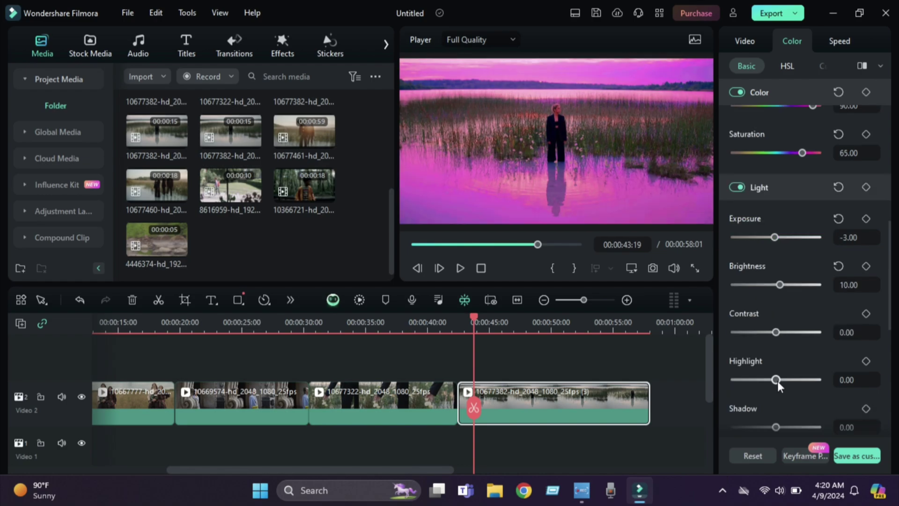
scroll(777, 380, "down", 1)
left_click_drag(776, 408, 780, 406)
scroll(776, 384, "down", 1)
scroll(776, 388, "down", 1)
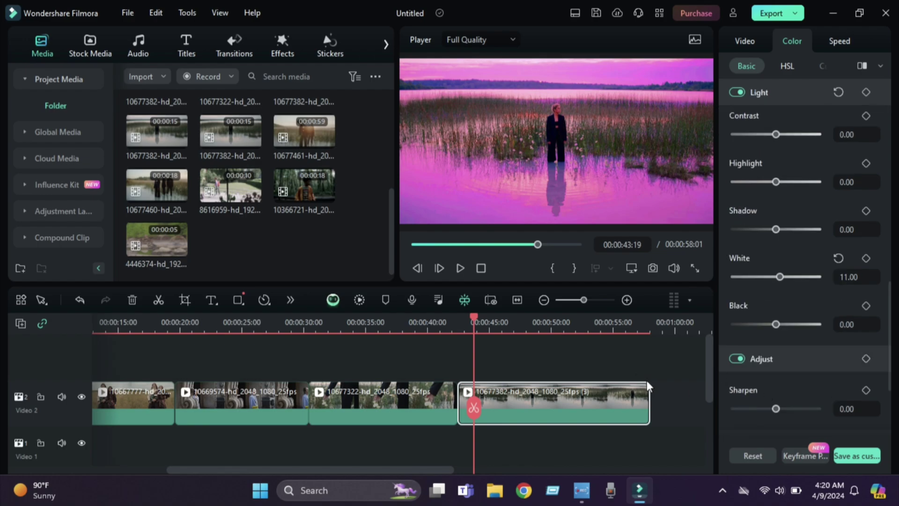
Save the lake clip's grade as a custom preset under the default name 'My Preset 1'.
left_click(868, 454)
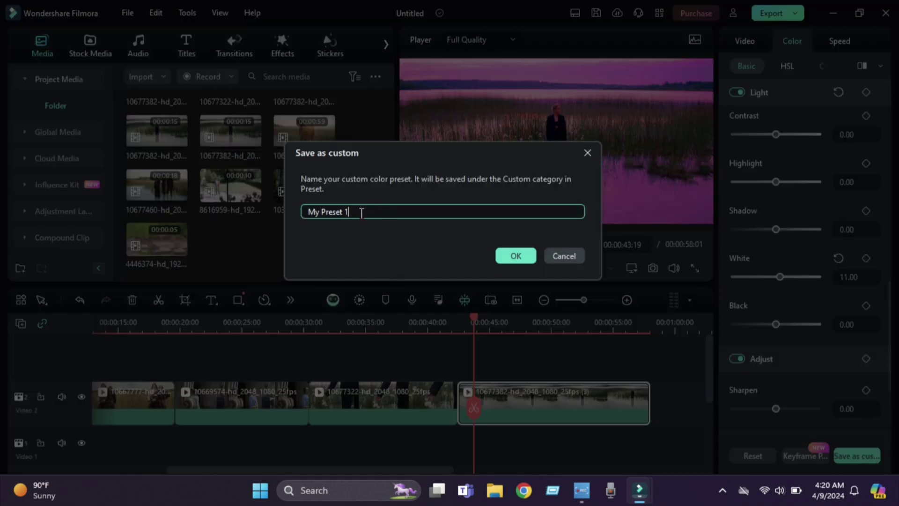
left_click(524, 255)
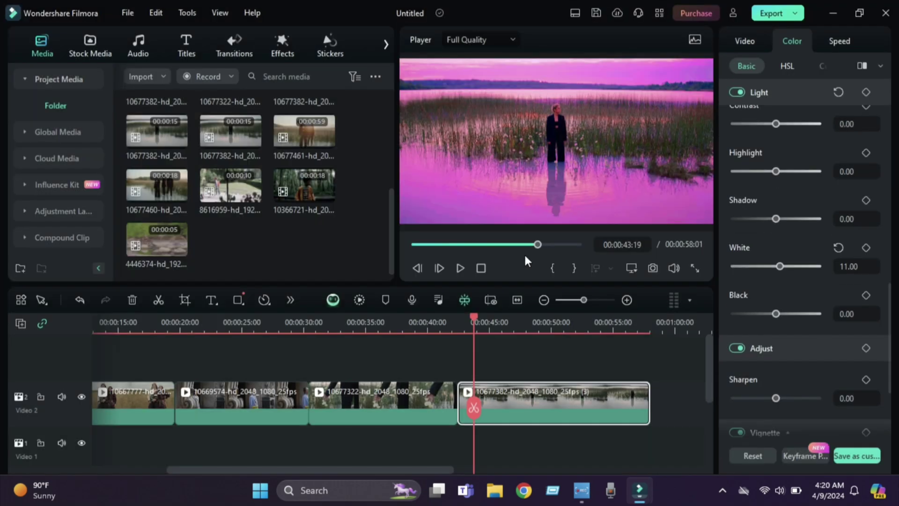
scroll(796, 136, "up", 5)
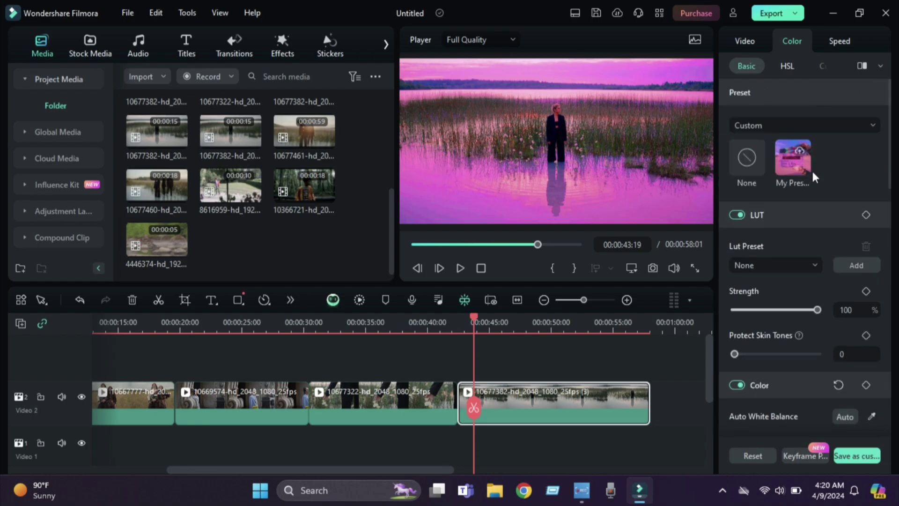
Apply My Preset 1 to the hand clip, then return to the lake clip and choose None.
left_click_drag(469, 408, 368, 406)
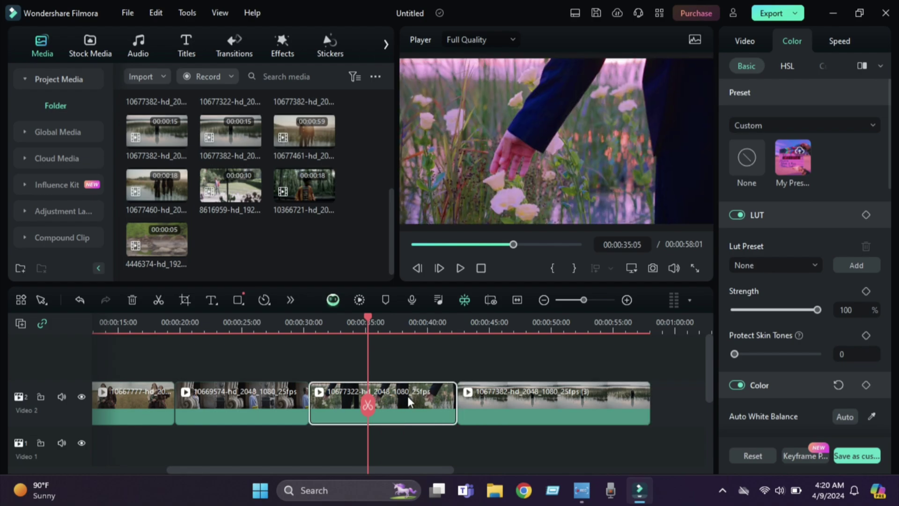
left_click(789, 167)
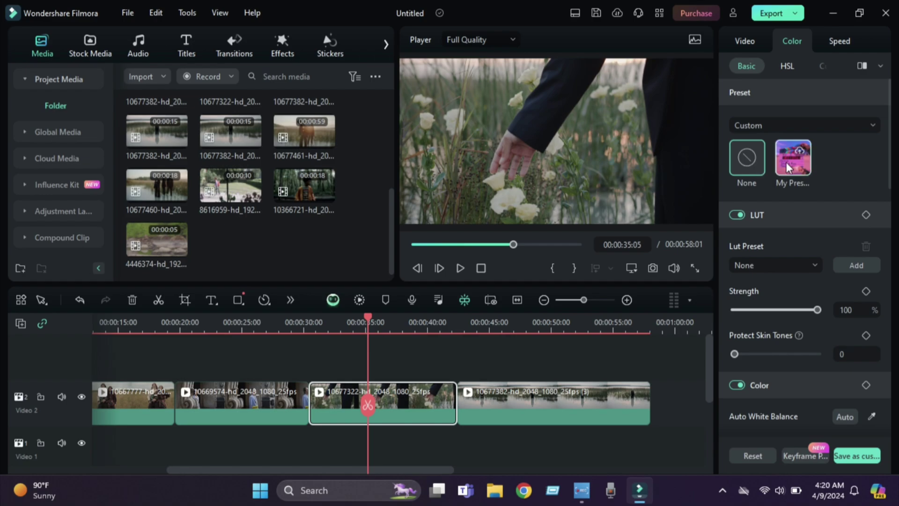
left_click_drag(368, 405, 500, 394)
left_click(740, 165)
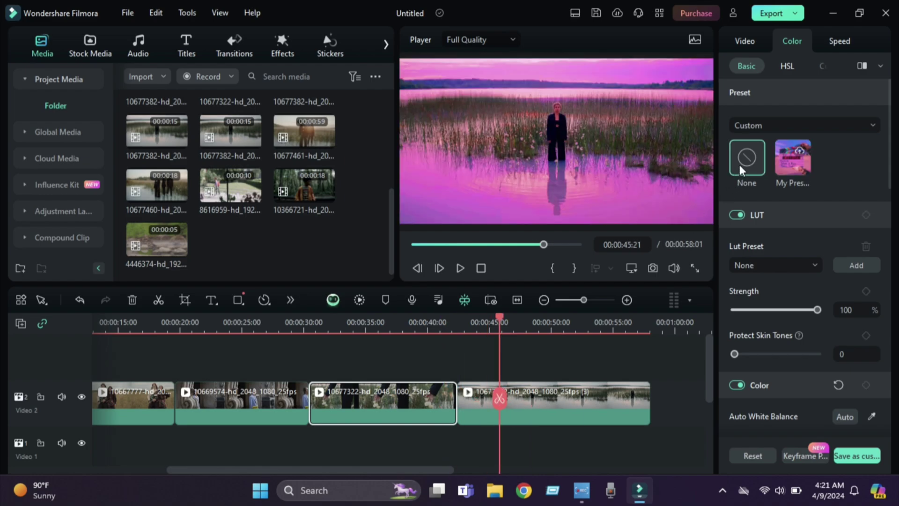
Apply My Preset 1 to the lake clip, compare it against None, and start Export.
left_click(527, 408)
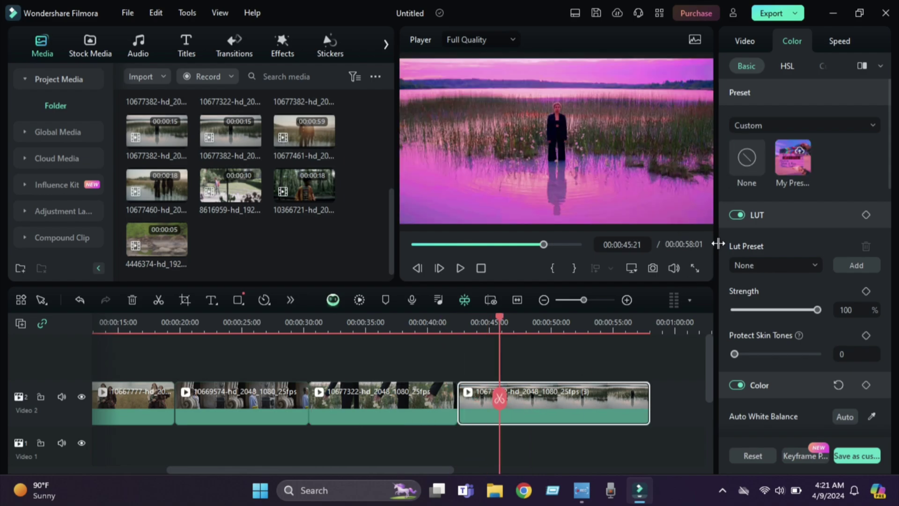
left_click(741, 165)
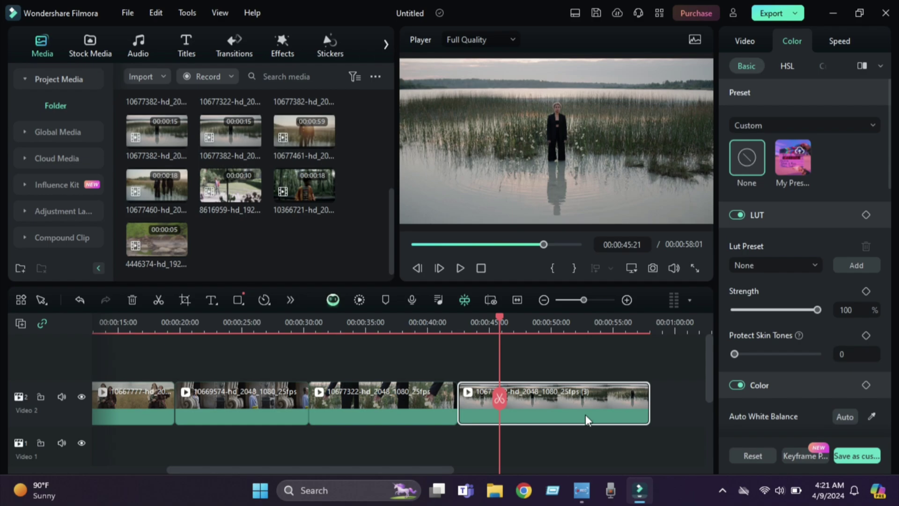
left_click(780, 159)
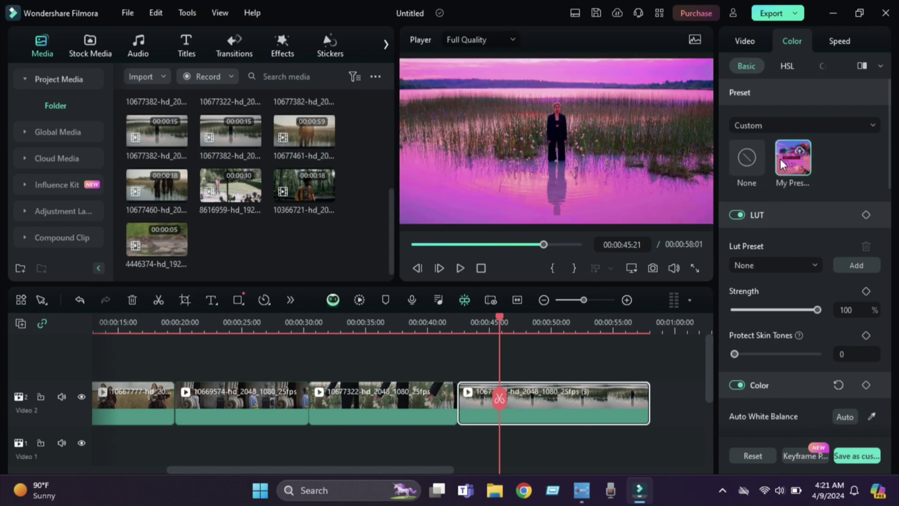
left_click(755, 159)
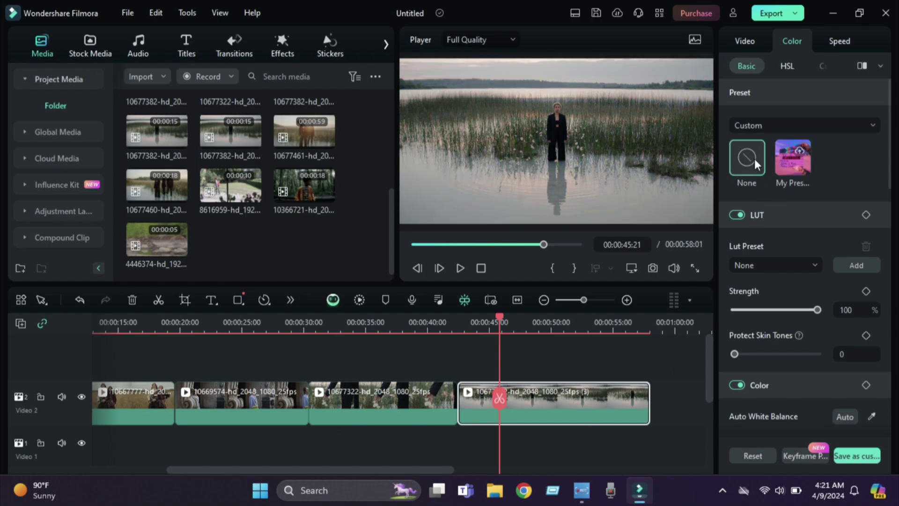
left_click(784, 158)
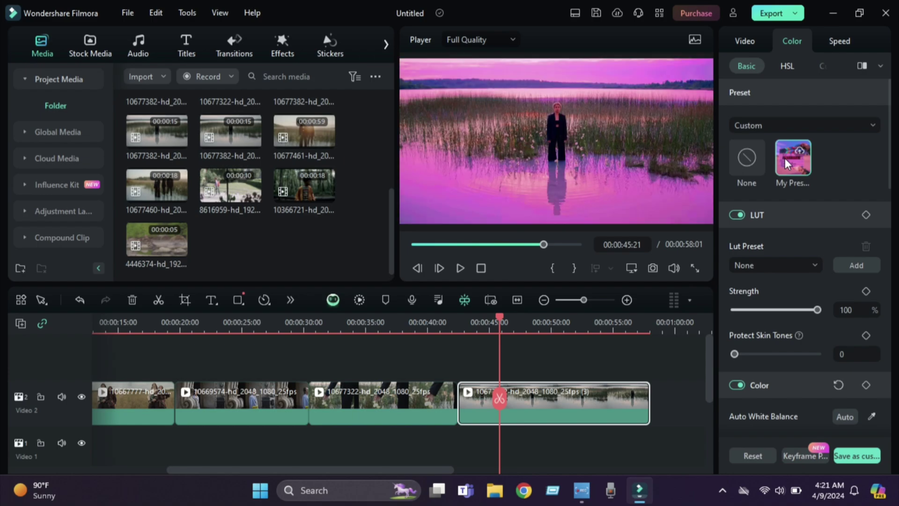
left_click(782, 14)
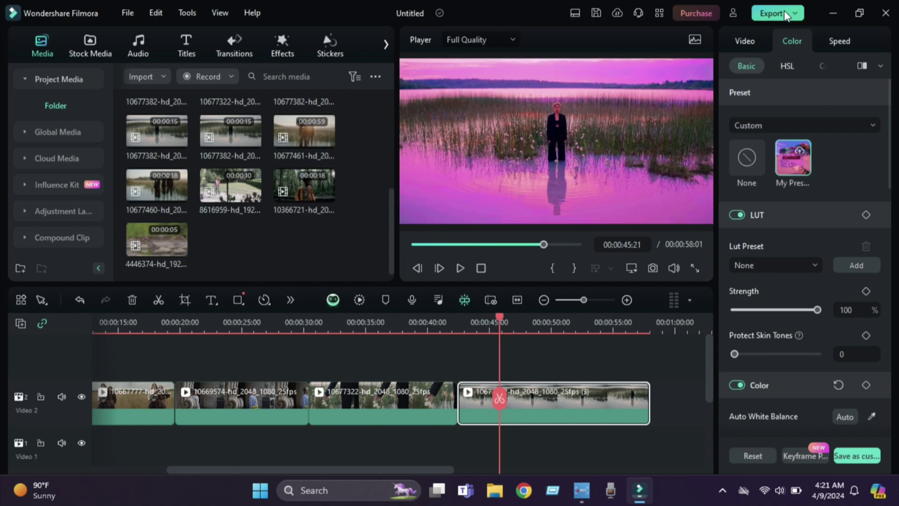